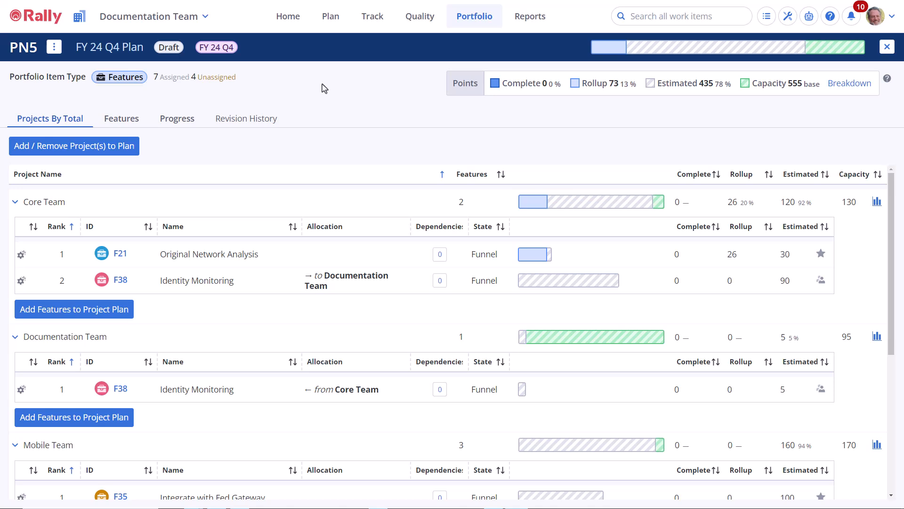
Step: Review the editable settings of the FY 24 Q4 Plan capacity plan and leave them unsaved
left_click(53, 49)
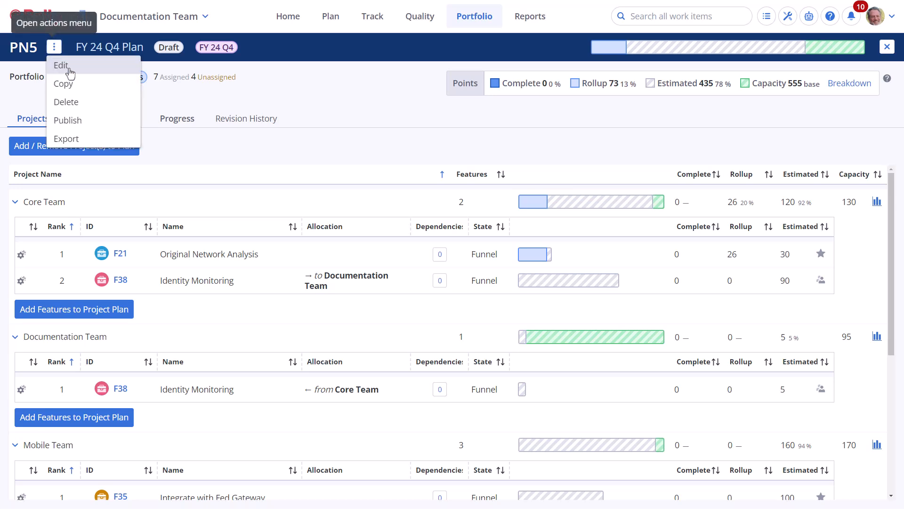
left_click(61, 66)
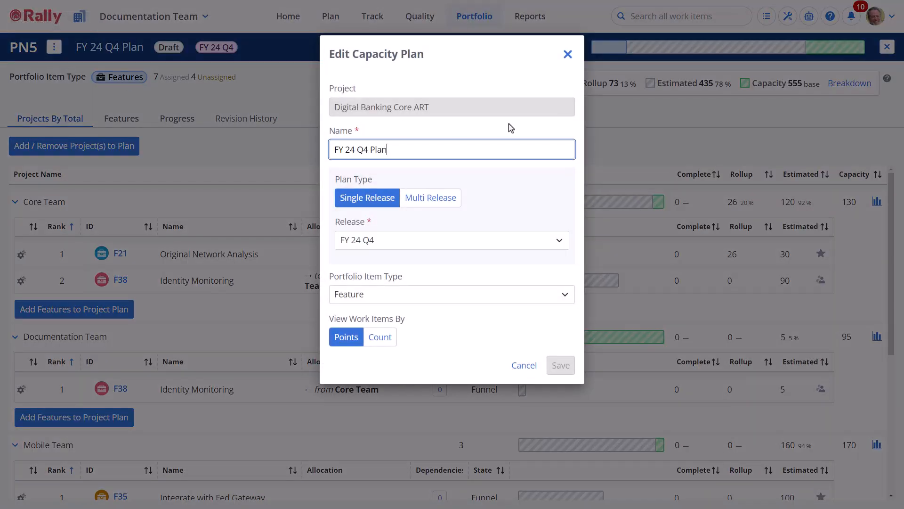
left_click(525, 365)
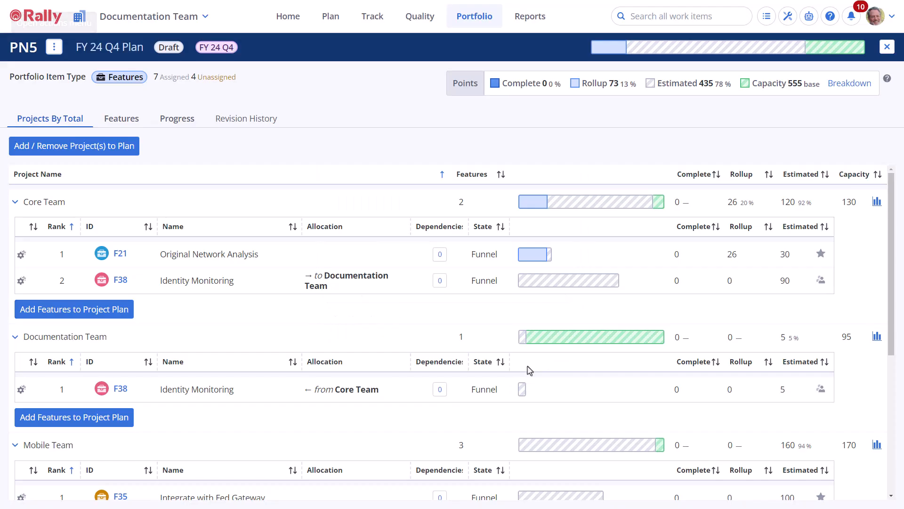
Step: Publish the FY 24 Q4 Plan and unpublish it back to draft
left_click(54, 49)
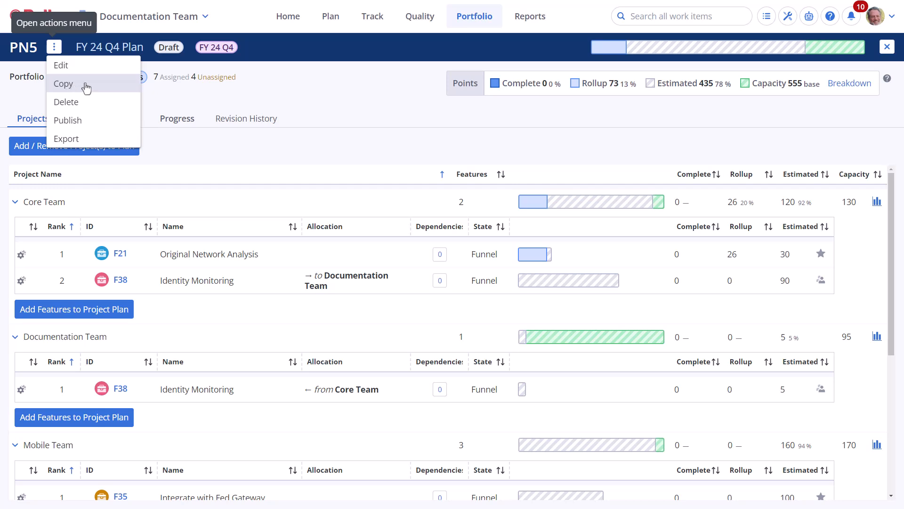
left_click(92, 124)
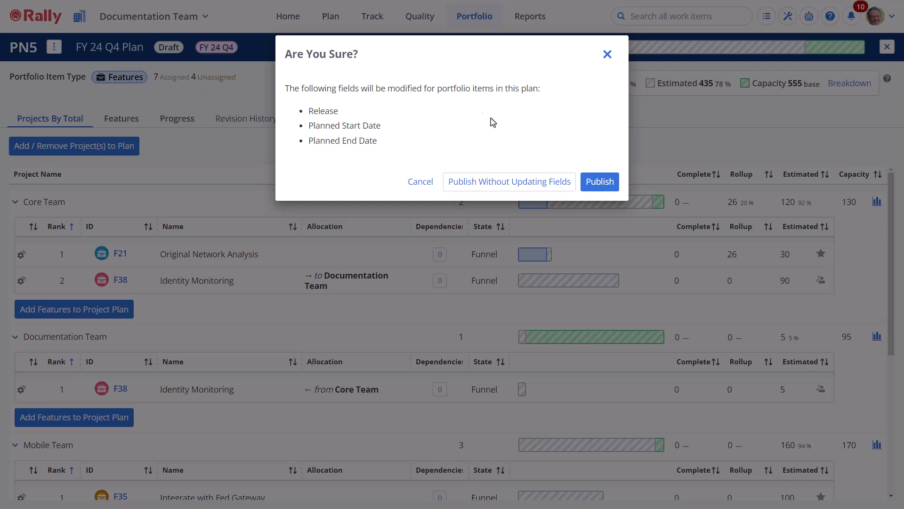
left_click(596, 191)
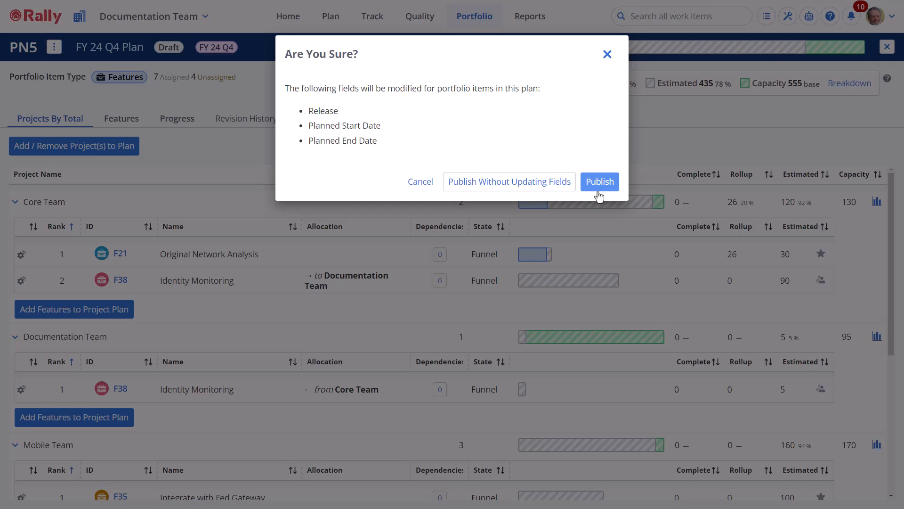
left_click(564, 190)
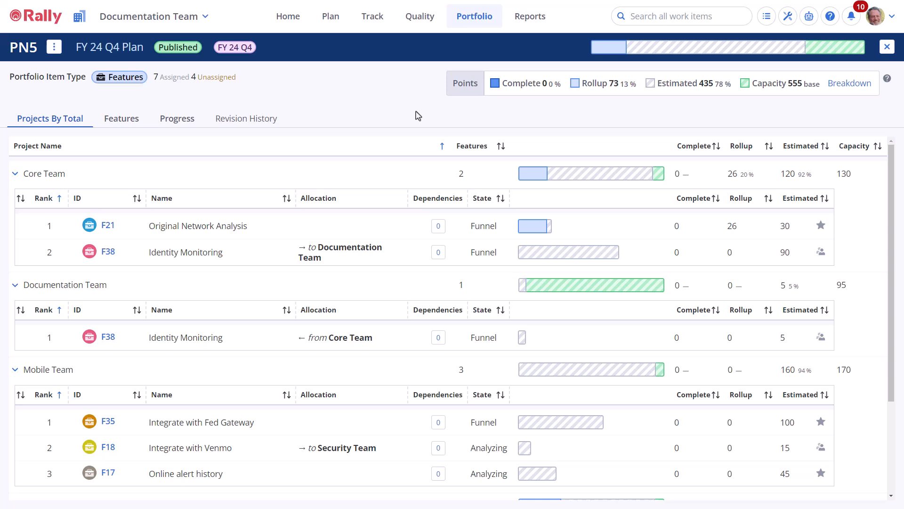
left_click(54, 47)
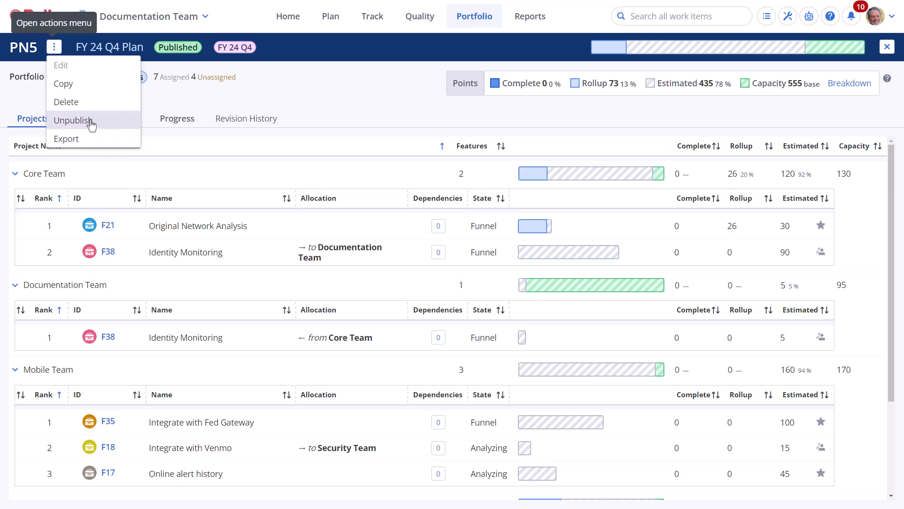
key("Escape")
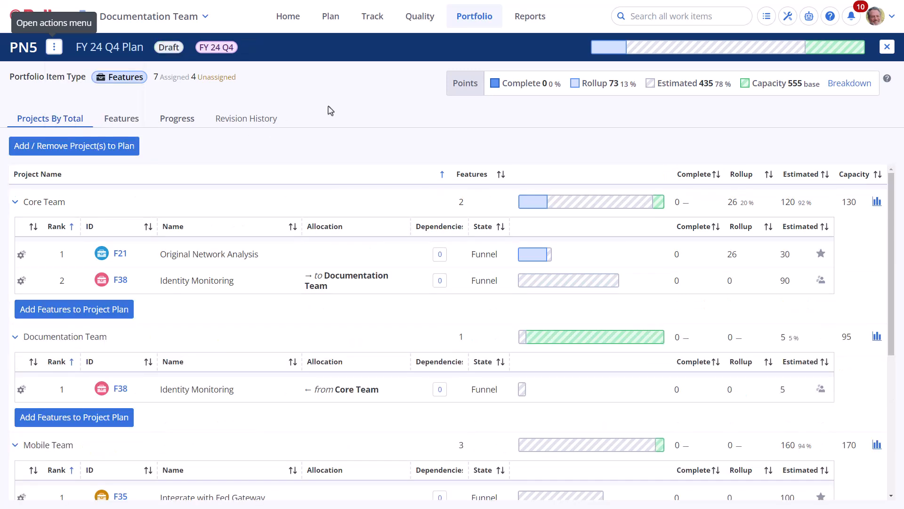
Step: Publish the FY 24 Q4 Plan, updating the release and planned start and end dates of its portfolio items
left_click(54, 47)
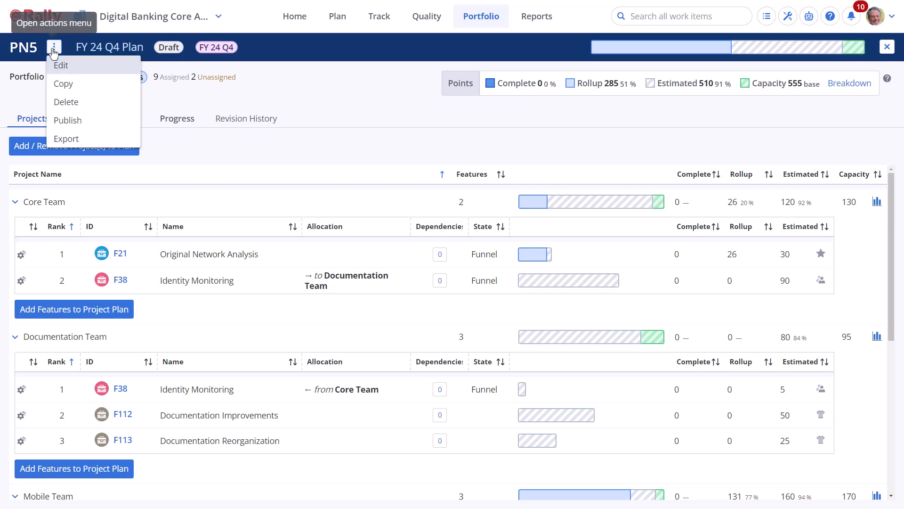
left_click(71, 120)
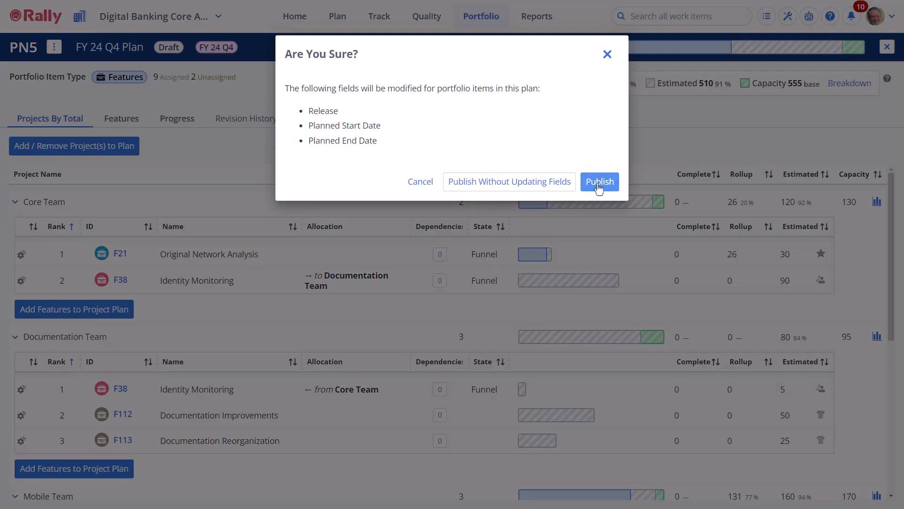
left_click(598, 183)
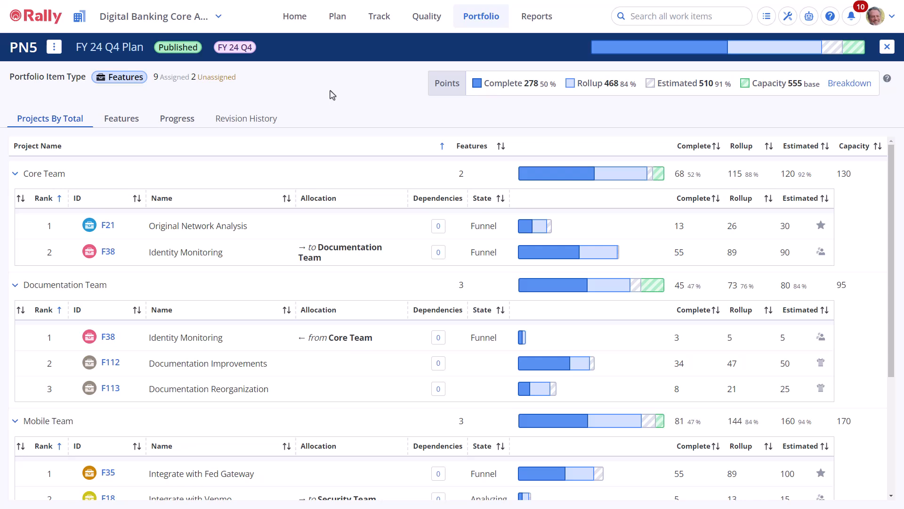
Step: Collapse the Core, Documentation, Mobile and Security Team projects to compare their totals
left_click(15, 174)
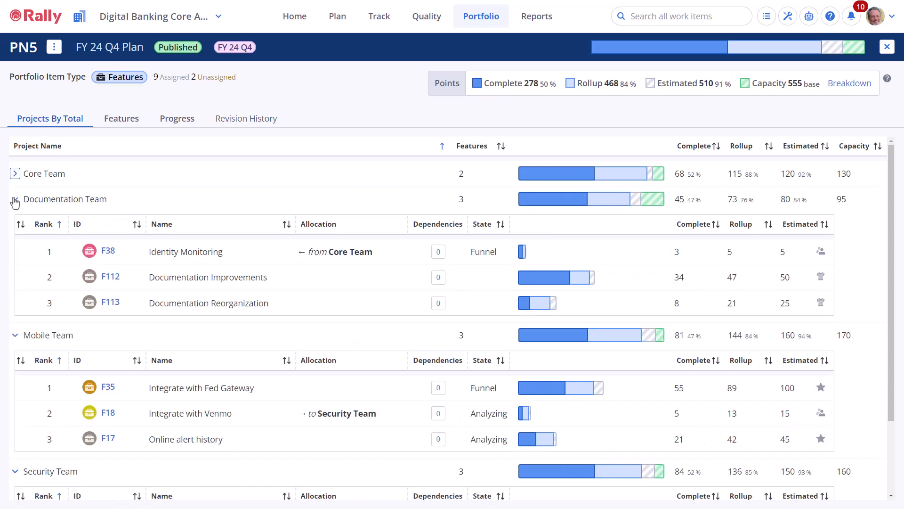
left_click(15, 199)
left_click(15, 225)
left_click(15, 250)
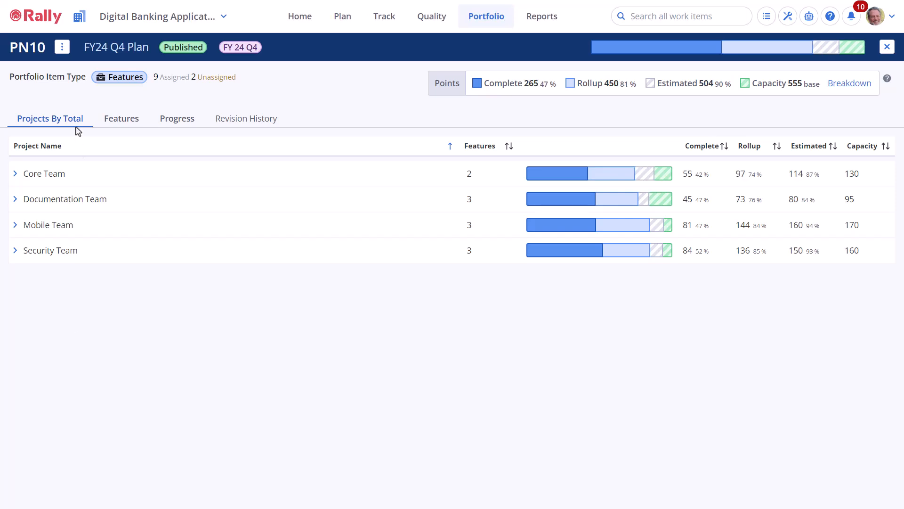
Step: Examine the Core Team's features and the full features list of plan PN10 for added and removed items
left_click(15, 177)
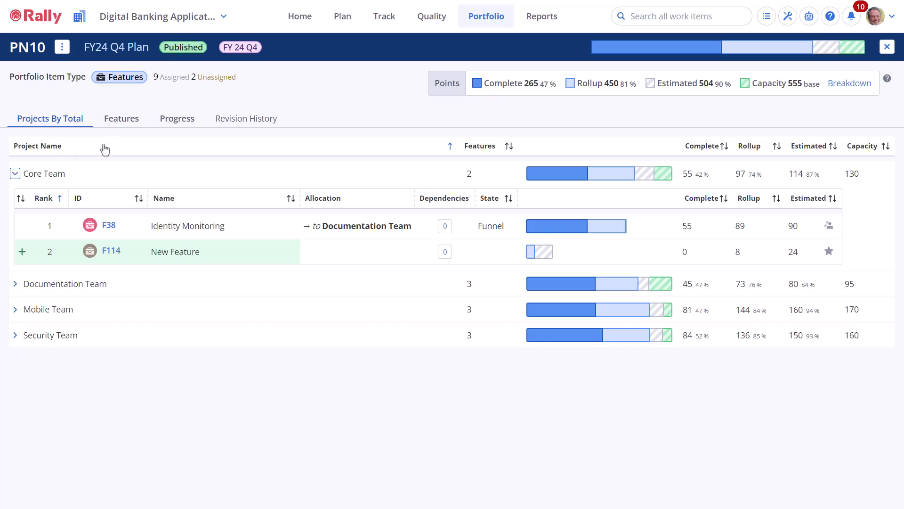
left_click(121, 121)
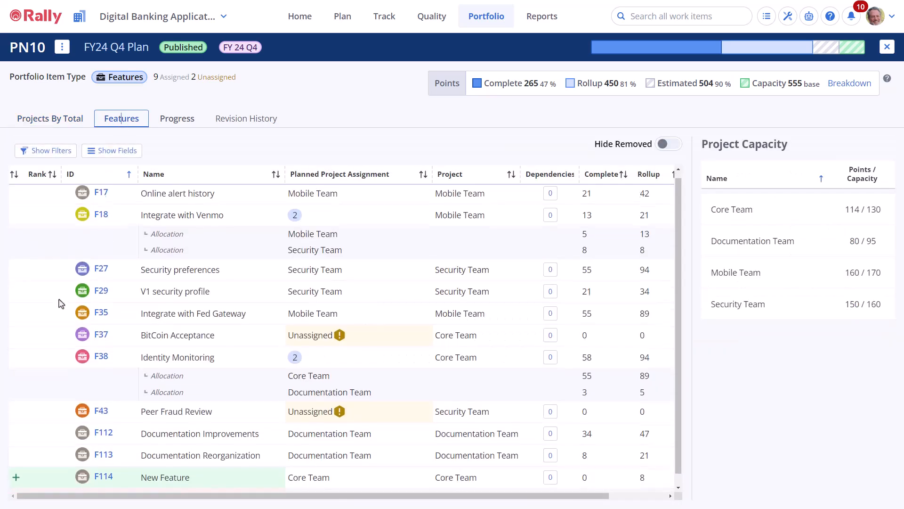
scroll(65, 301, "down", 1)
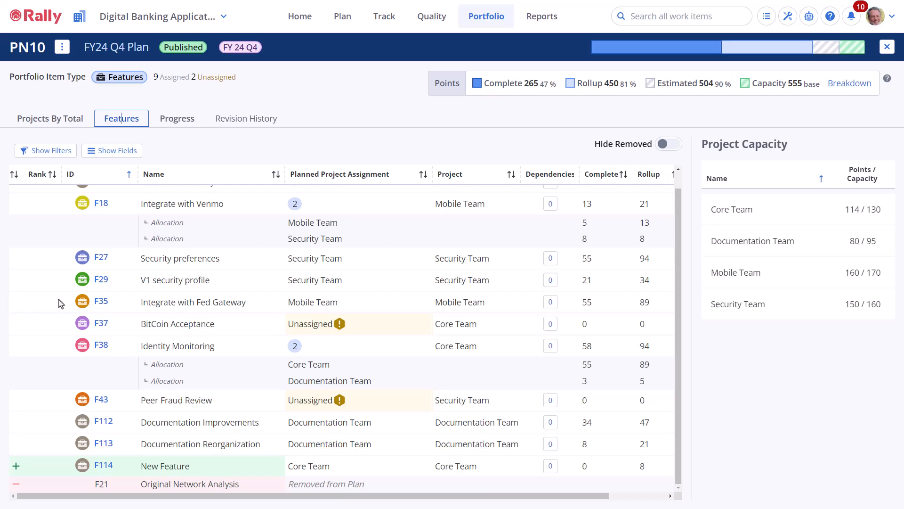
Step: Unpublish the FY24 Q4 Plan and move the unassigned BitCoin Acceptance feature (F37) to the FY 25 Q1 Plan, updating its release to match
left_click(62, 47)
key("Escape")
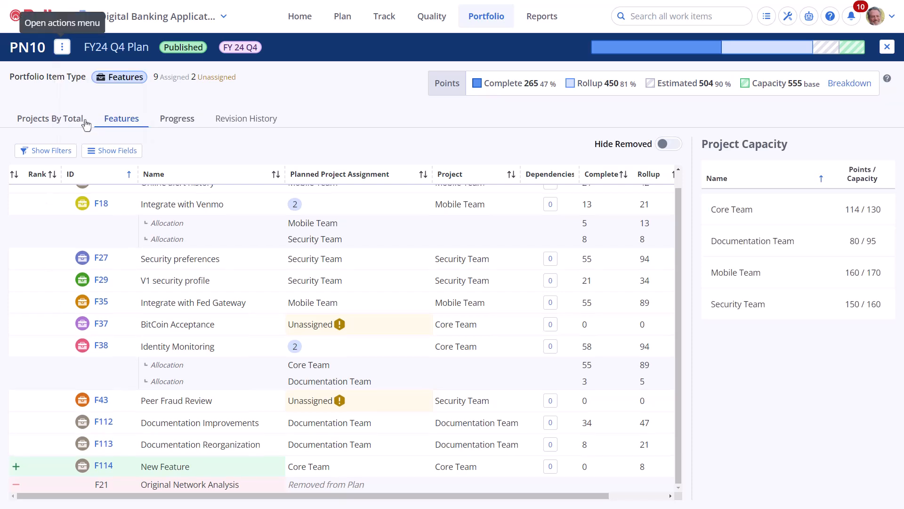
left_click(30, 354)
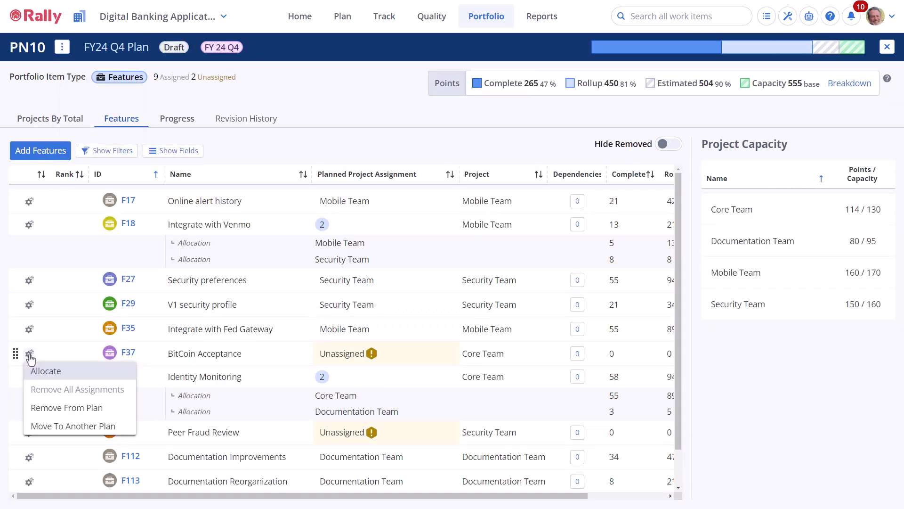
left_click(59, 427)
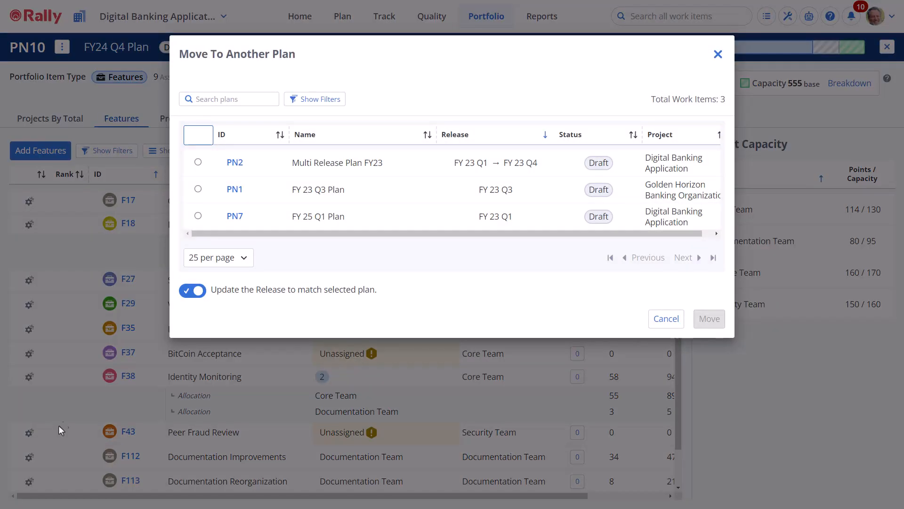
left_click(197, 215)
left_click(700, 321)
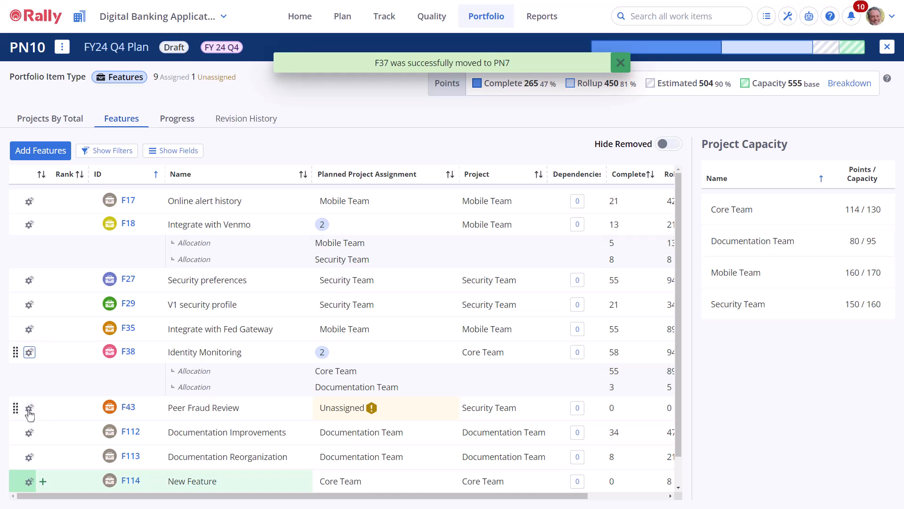
Step: Remove the unassigned Peer Fraud Review feature (F43) from the FY24 Q4 Plan
left_click(29, 408)
left_click(65, 462)
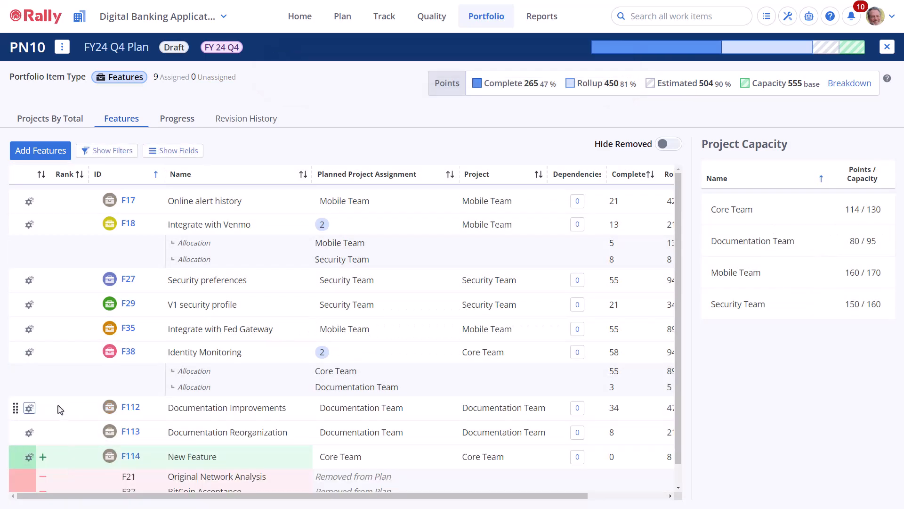
scroll(60, 409, "down", 1)
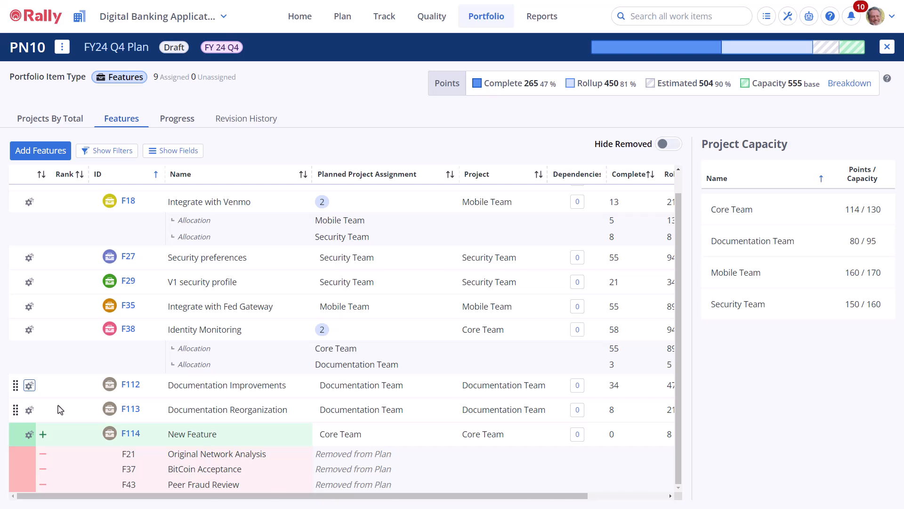
Step: Examine the progress charts for implied state and feature changes, check the plan's revision history, and return to the project totals
left_click(178, 123)
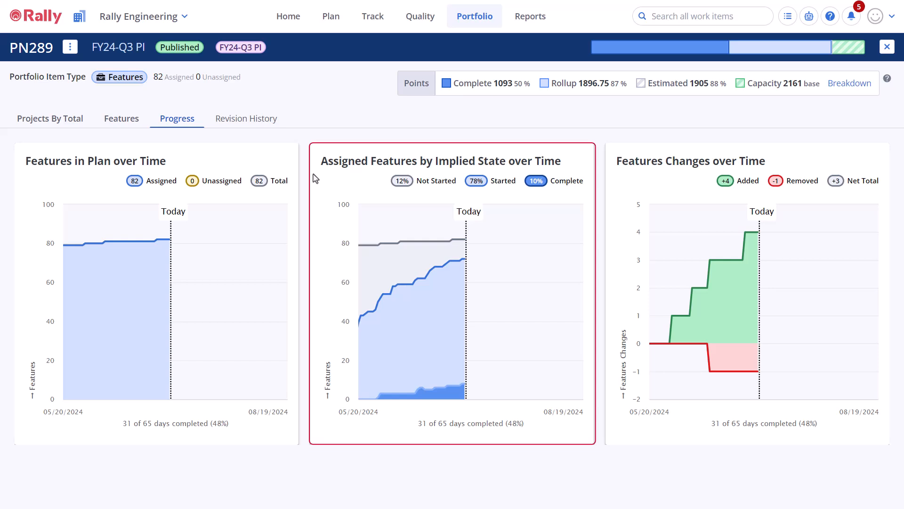
mouse_move(375, 220)
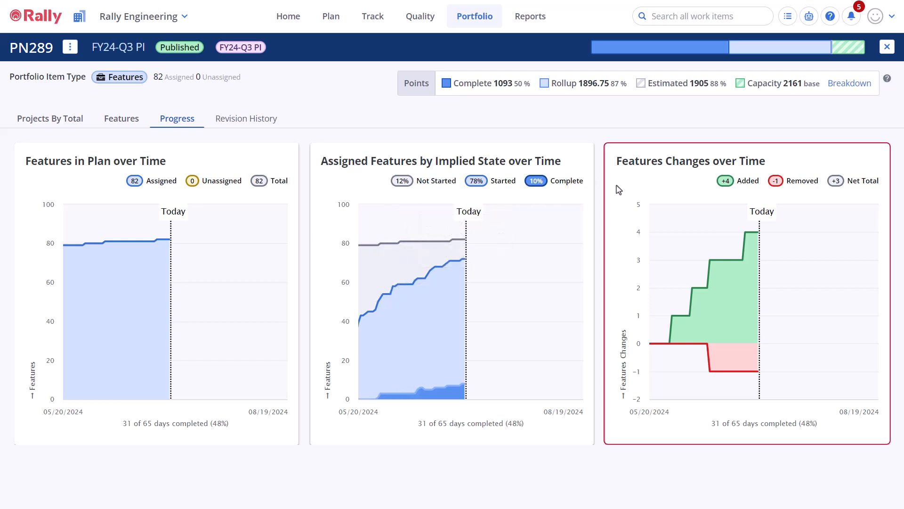
mouse_move(662, 211)
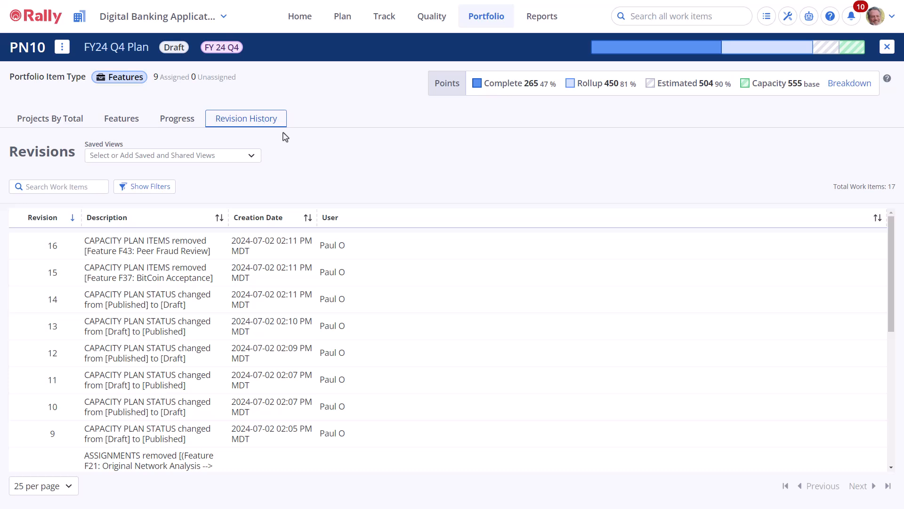
left_click(80, 124)
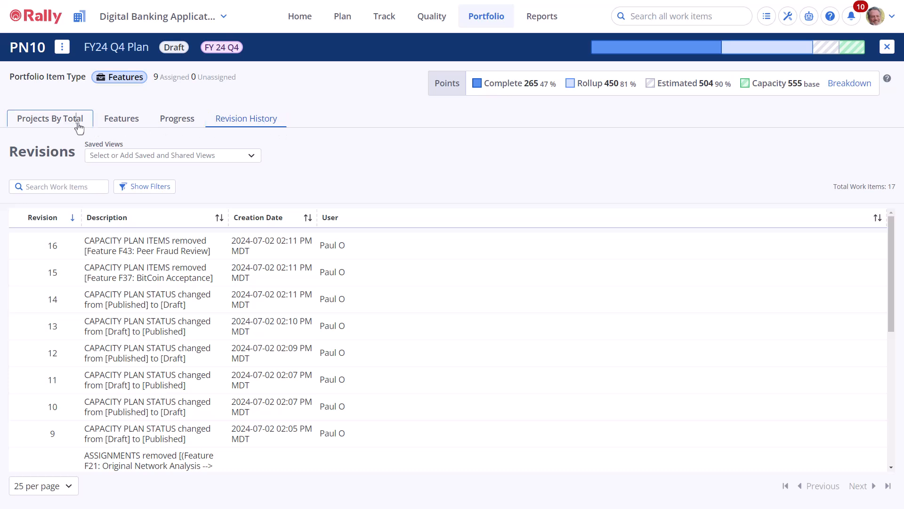